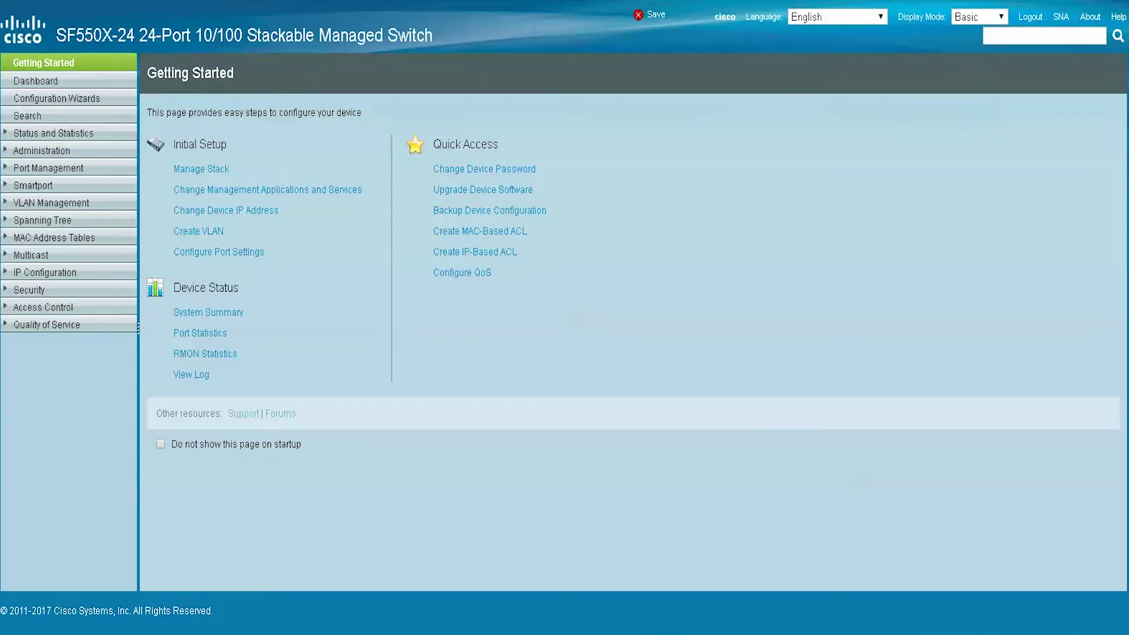
Switch Display Mode to Advanced and open the Quality of Service bandwidth settings
{"action": "left_click", "coordinate": [1001, 19]}
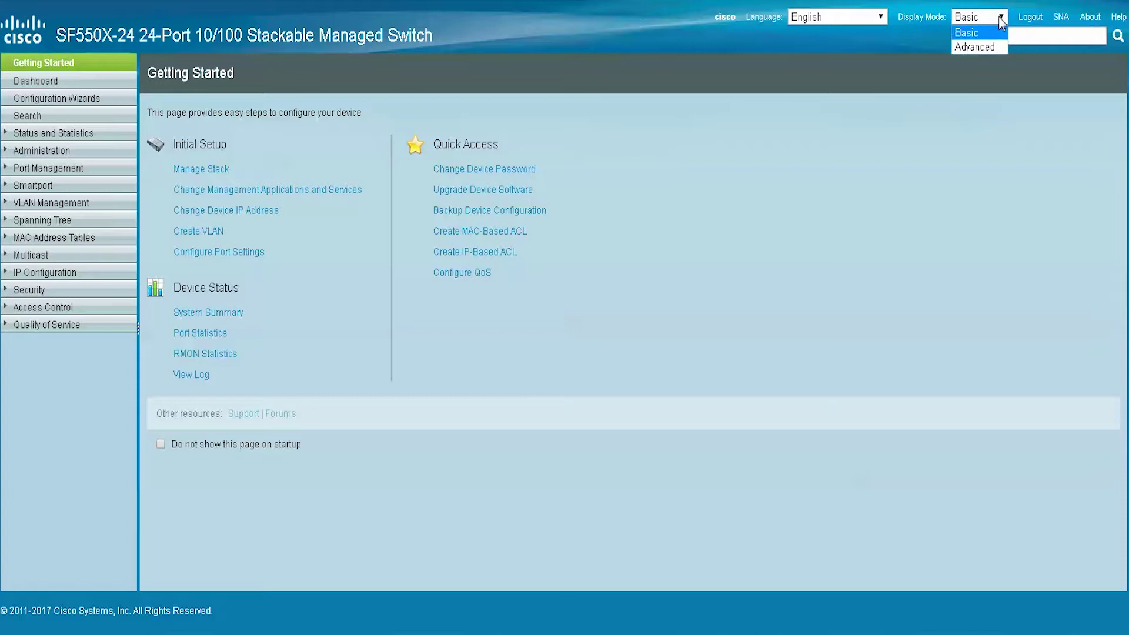
{"action": "left_click", "coordinate": [989, 49]}
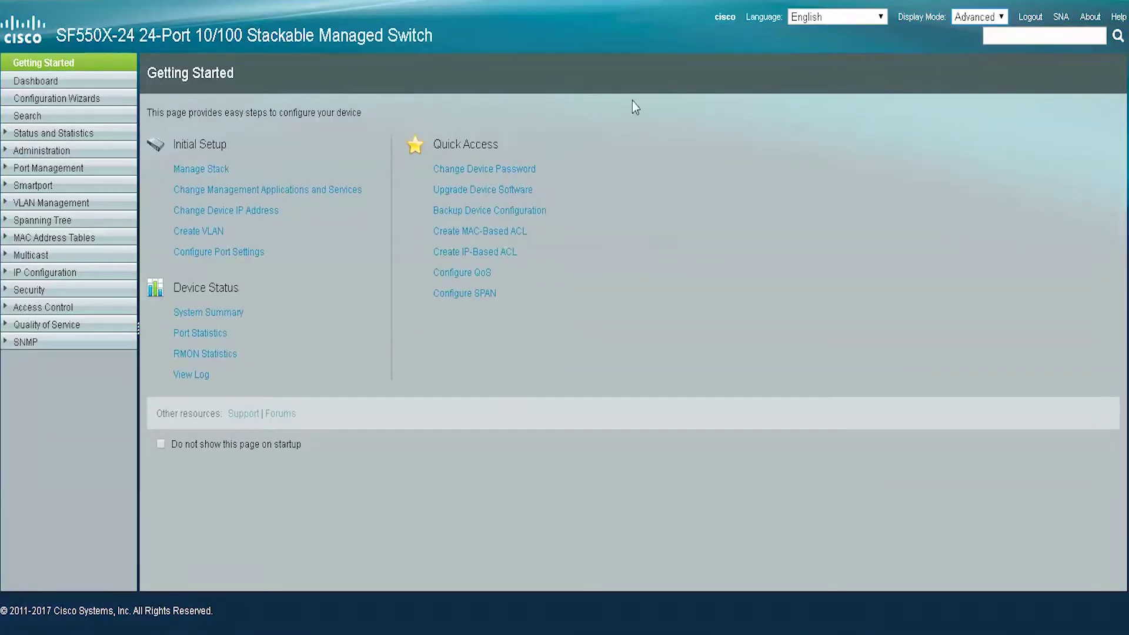
{"action": "left_click", "coordinate": [29, 324]}
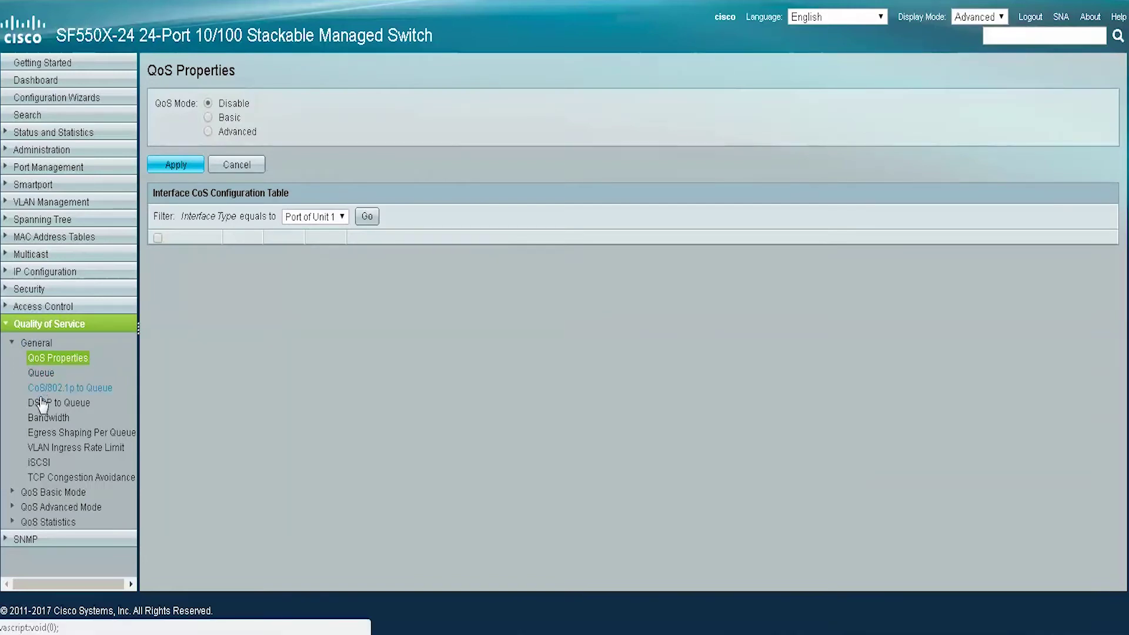
{"action": "left_click", "coordinate": [39, 418]}
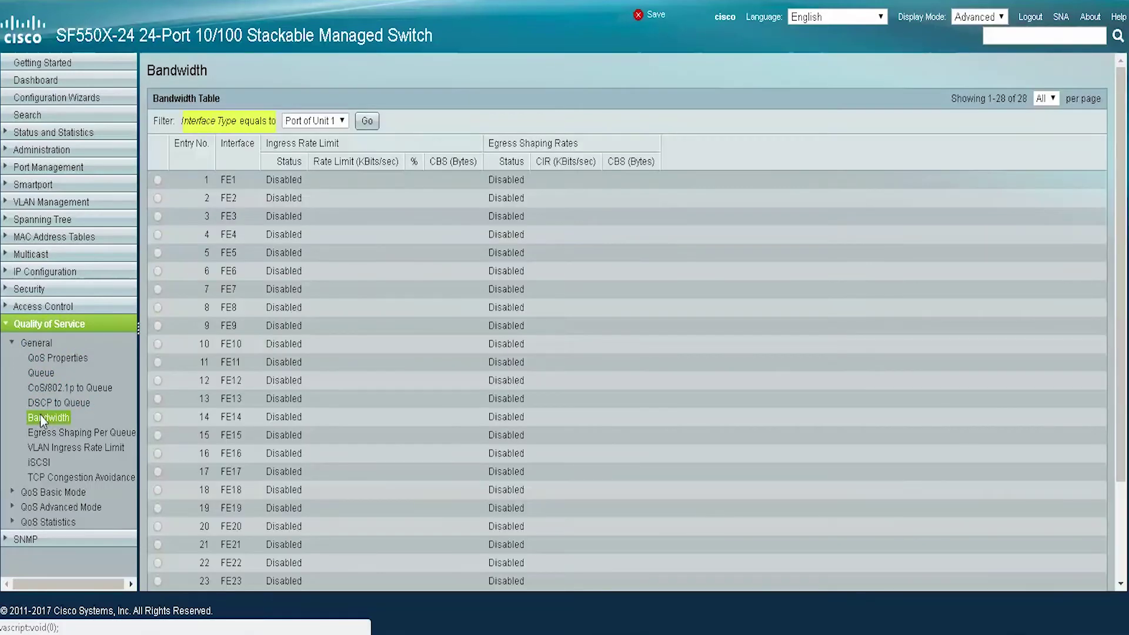
Filter the Bandwidth table to Port of Unit 1 and open port FE5's bandwidth editor
{"action": "left_click", "coordinate": [341, 124]}
{"action": "left_click", "coordinate": [336, 134]}
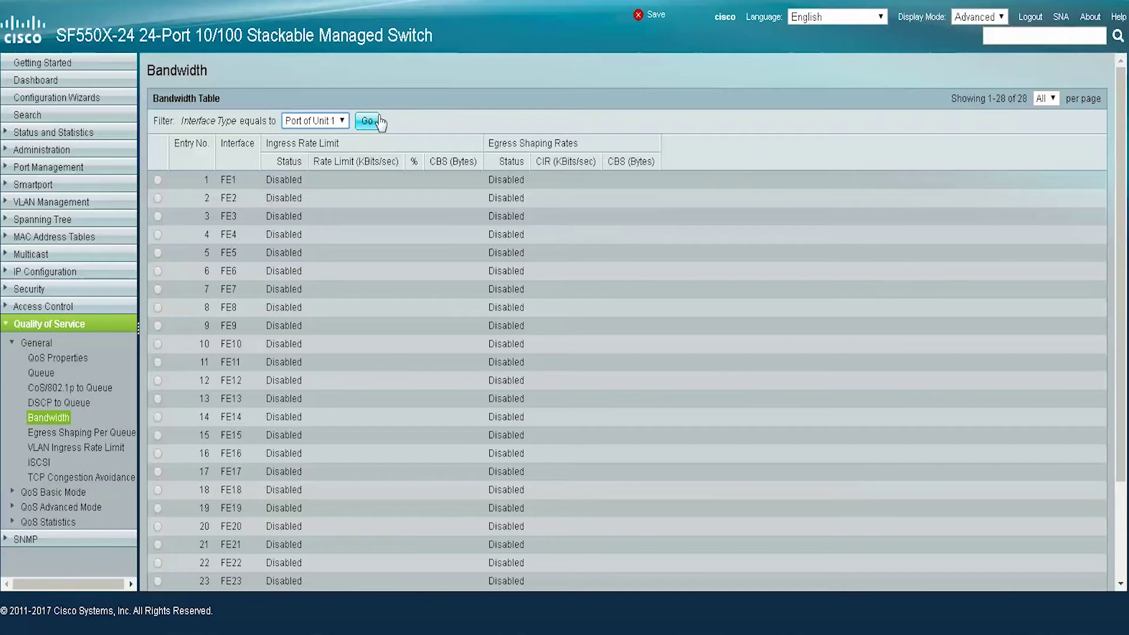
{"action": "left_click", "coordinate": [370, 120]}
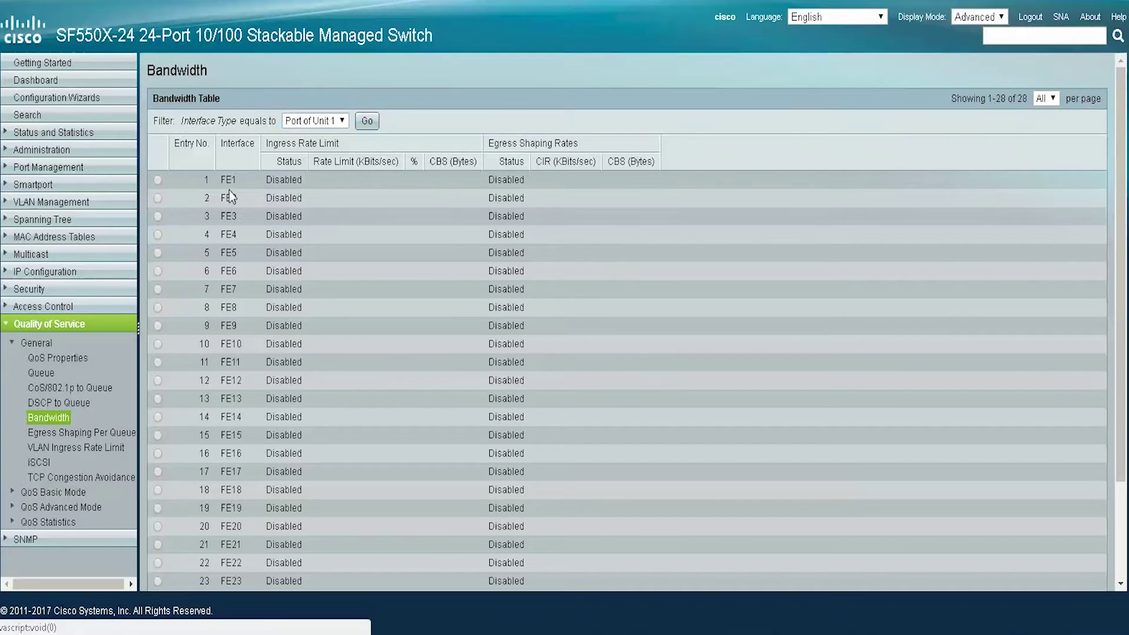
{"action": "left_click", "coordinate": [157, 259]}
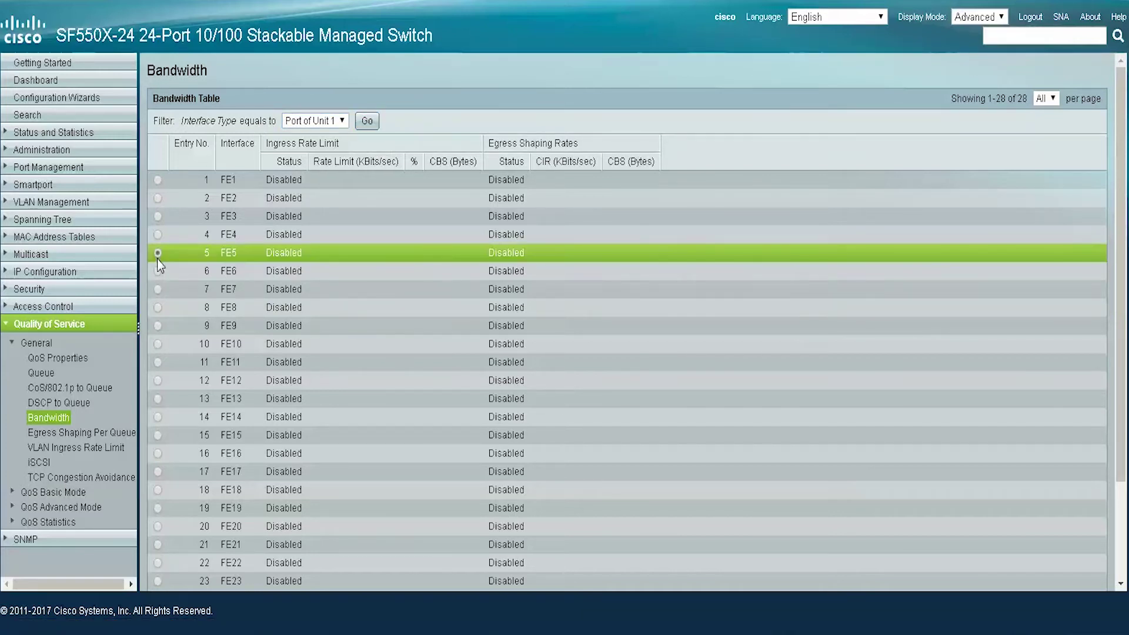
{"action": "scroll", "coordinate": [245, 369], "scroll_direction": "down", "scroll_amount": 3}
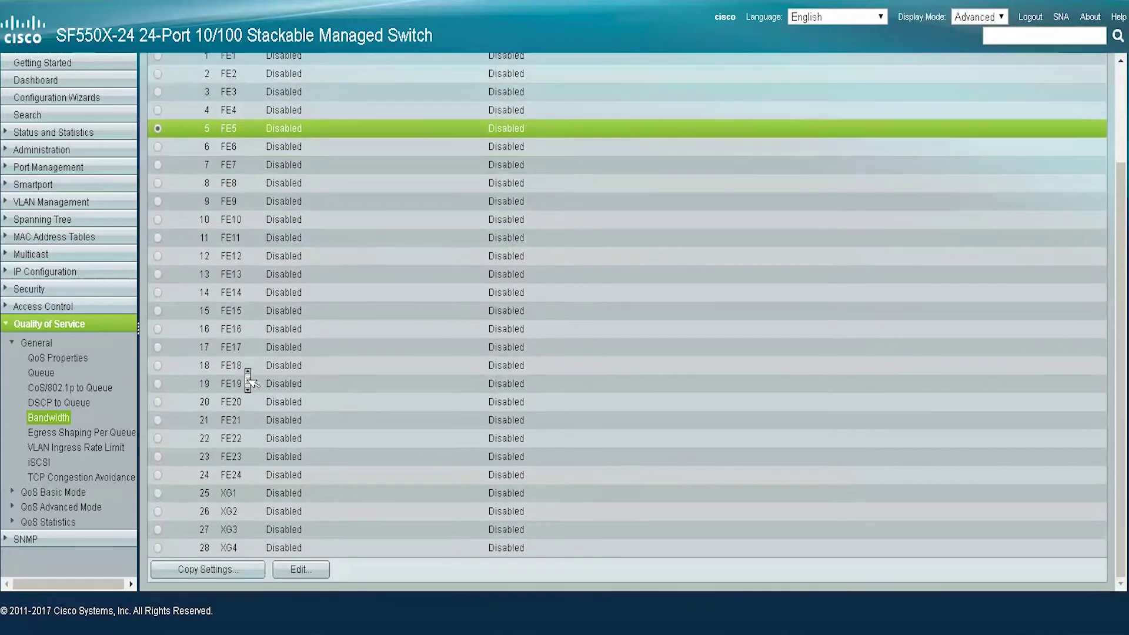
{"action": "left_click", "coordinate": [298, 571]}
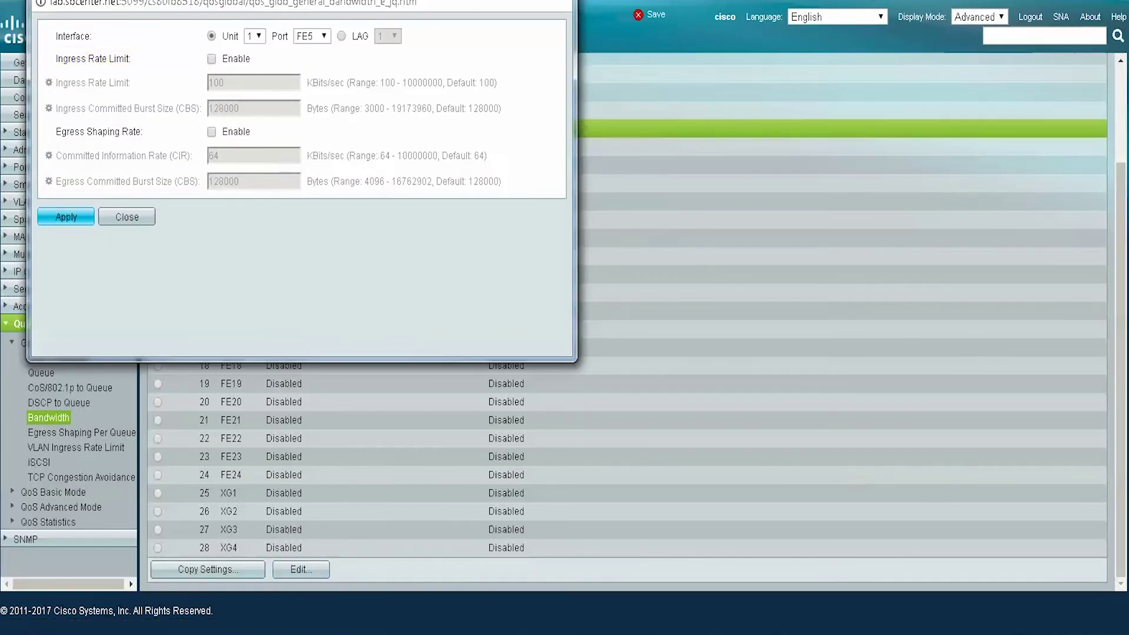
Enable FE5 ingress rate limiting and change the rate from 100 to 200 Kbits/sec
{"action": "left_click", "coordinate": [213, 59]}
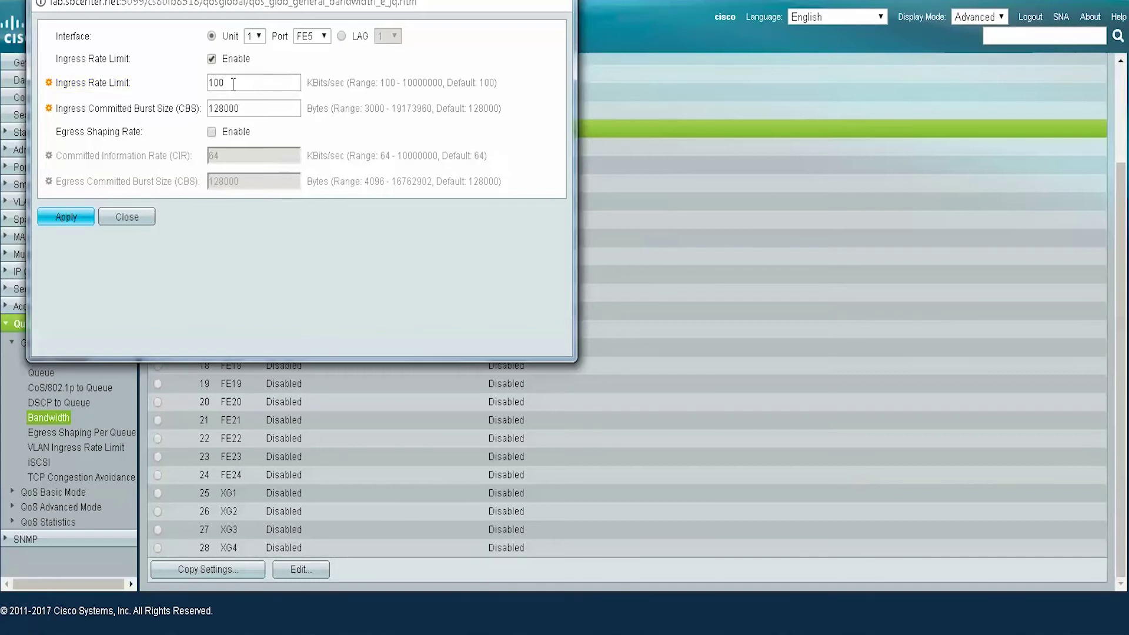
{"action": "double_click", "coordinate": [233, 84]}
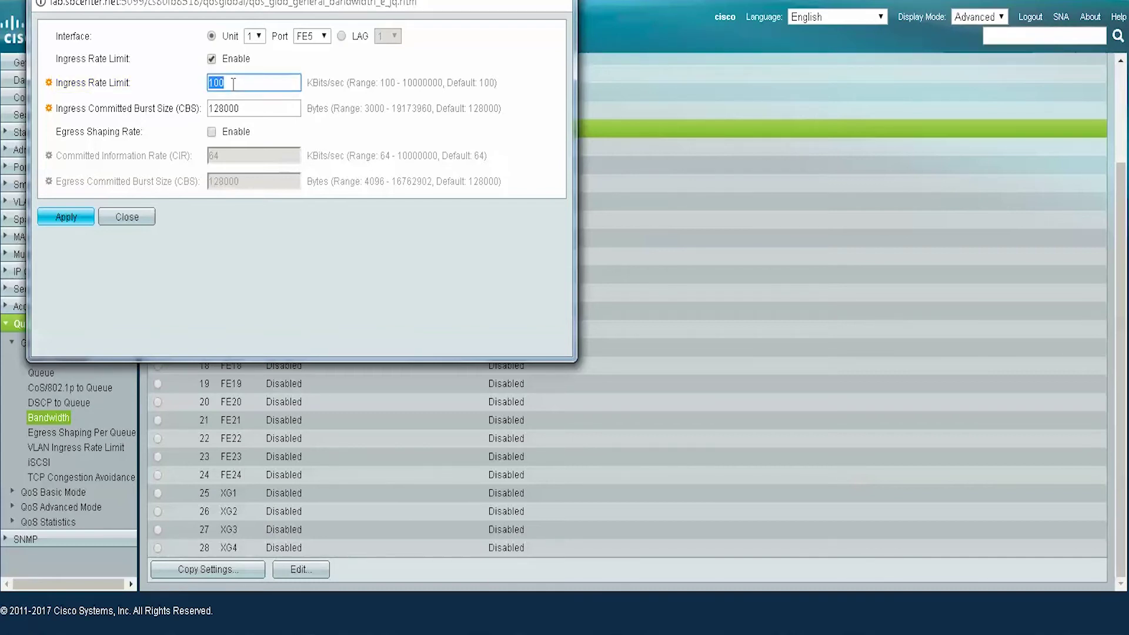
{"action": "type", "text": "200"}
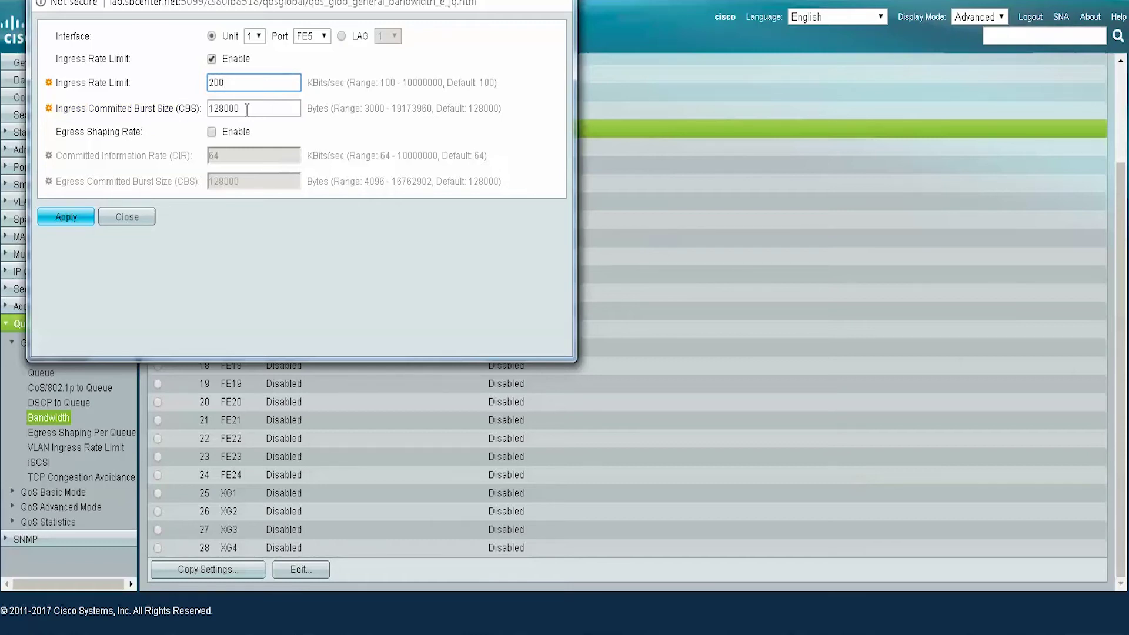
{"action": "key", "text": "Tab"}
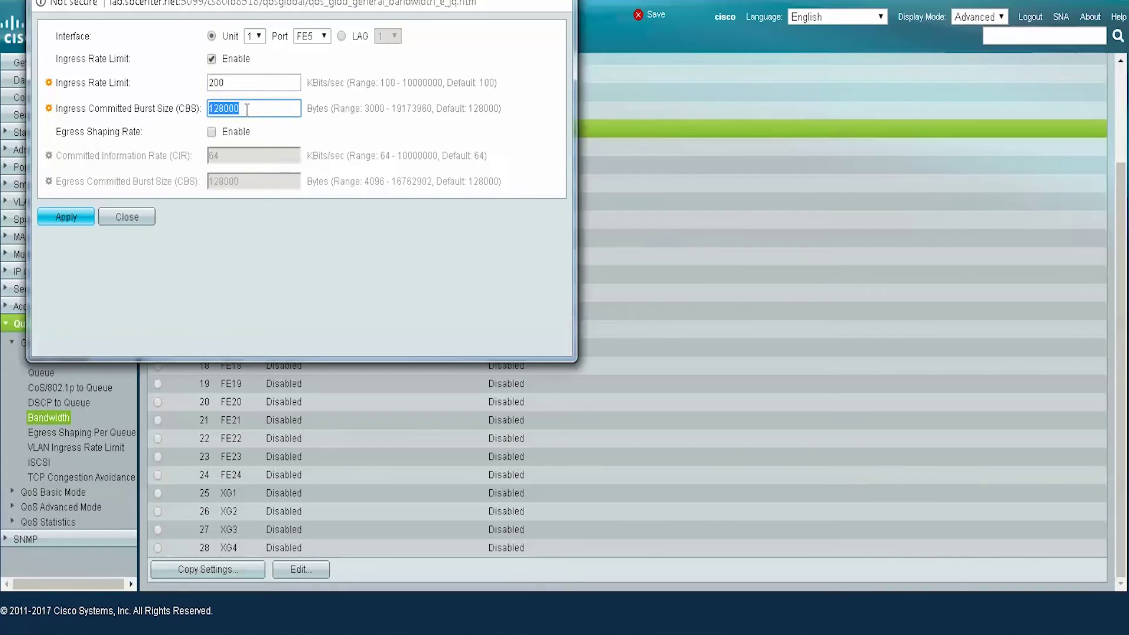
Enable FE5 egress shaping with a 128 Kbits/sec CIR, then select the burst size value
{"action": "left_click", "coordinate": [212, 132]}
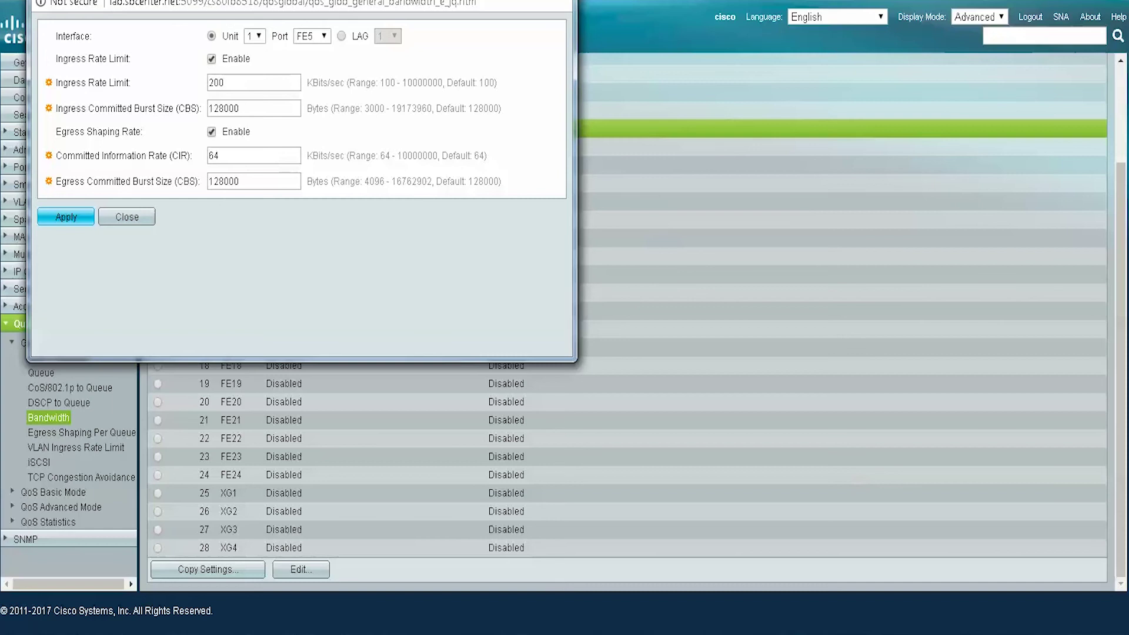
{"action": "double_click", "coordinate": [252, 157]}
{"action": "type", "text": "12"}
{"action": "type", "text": "8"}
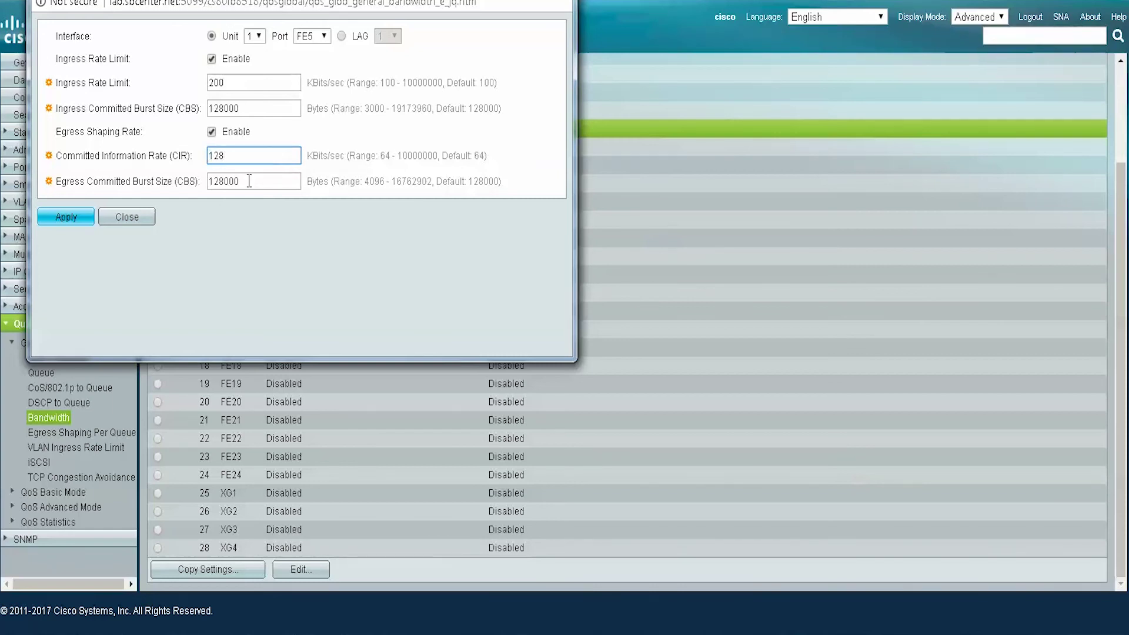
{"action": "double_click", "coordinate": [248, 181]}
Apply FE5's new limits, close the editor, and reselect FE5 to copy its settings
{"action": "left_click", "coordinate": [85, 220]}
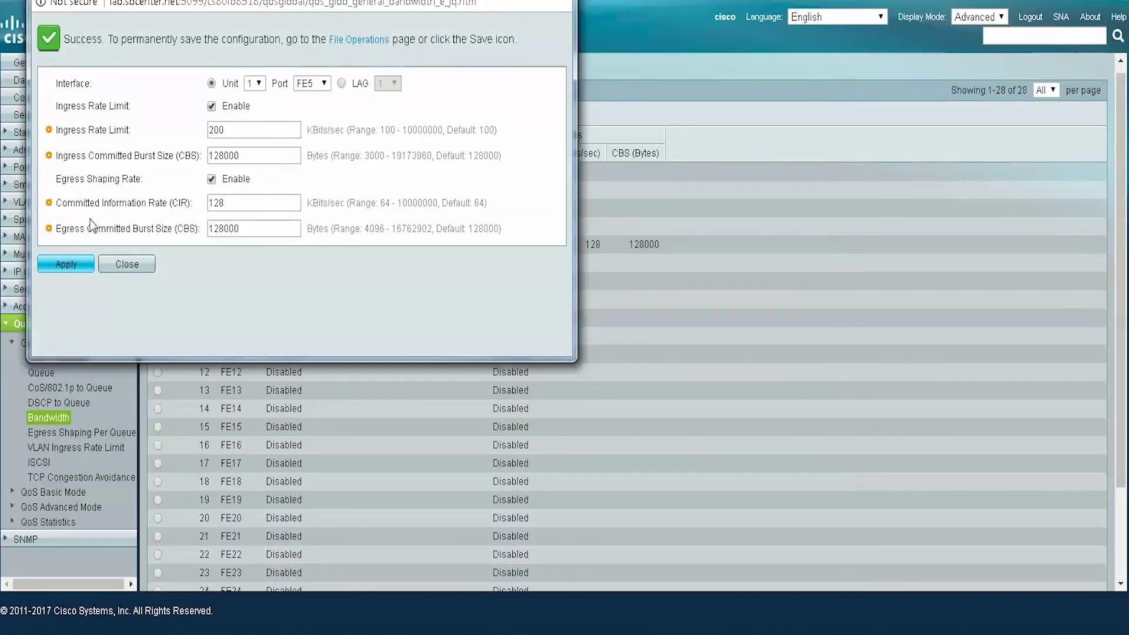
{"action": "left_click", "coordinate": [134, 270]}
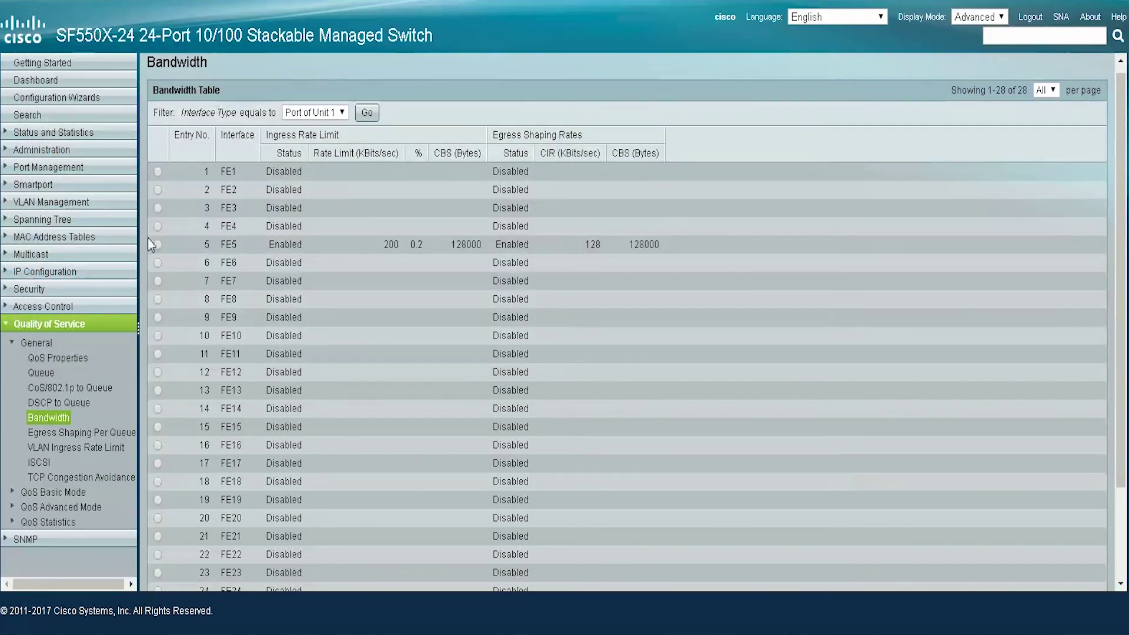
{"action": "left_click", "coordinate": [158, 244]}
{"action": "scroll", "coordinate": [234, 247], "scroll_direction": "down", "scroll_amount": 2}
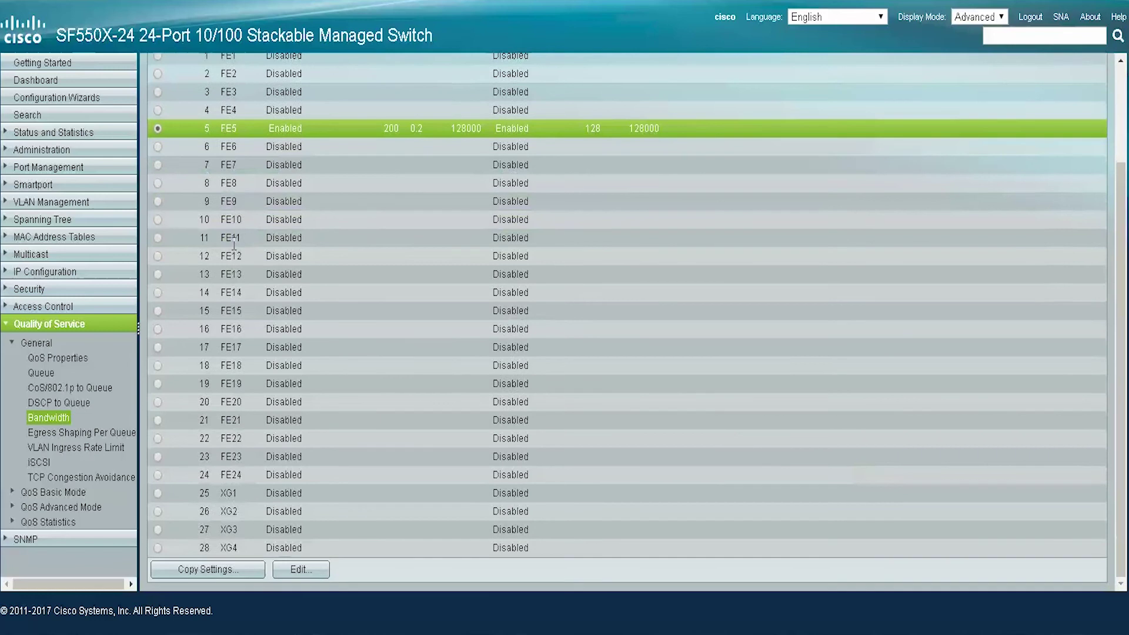
{"action": "left_click", "coordinate": [193, 579]}
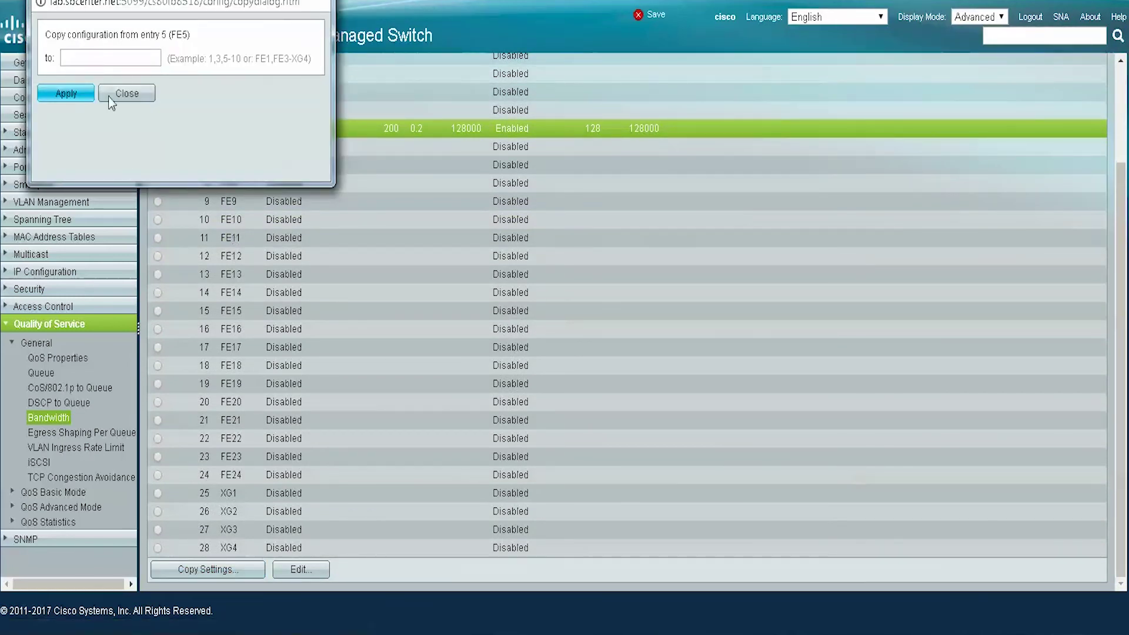
Set FE11 as the destination port for FE5's bandwidth settings and apply
{"action": "left_click", "coordinate": [107, 58]}
{"action": "type", "text": "F"}
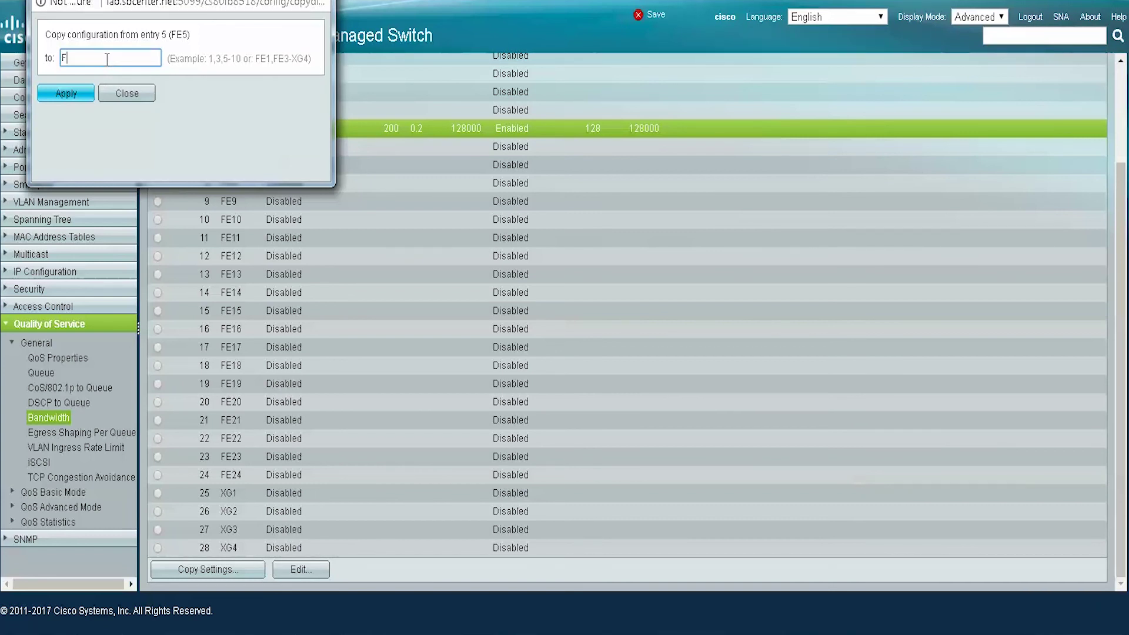
{"action": "type", "text": "E11"}
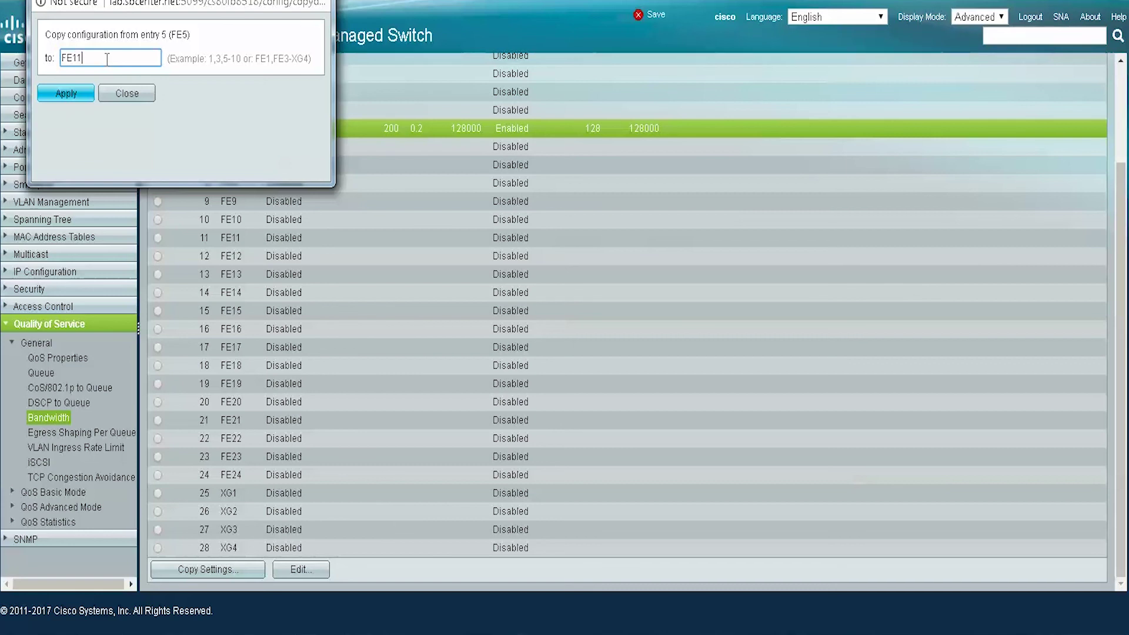
{"action": "left_click", "coordinate": [80, 94]}
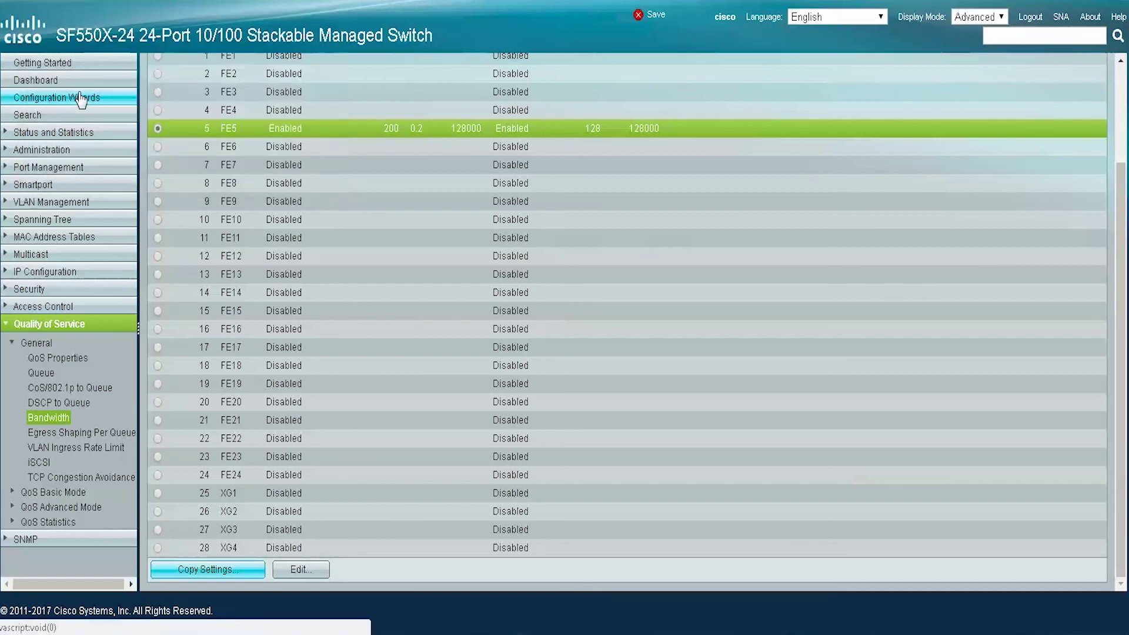